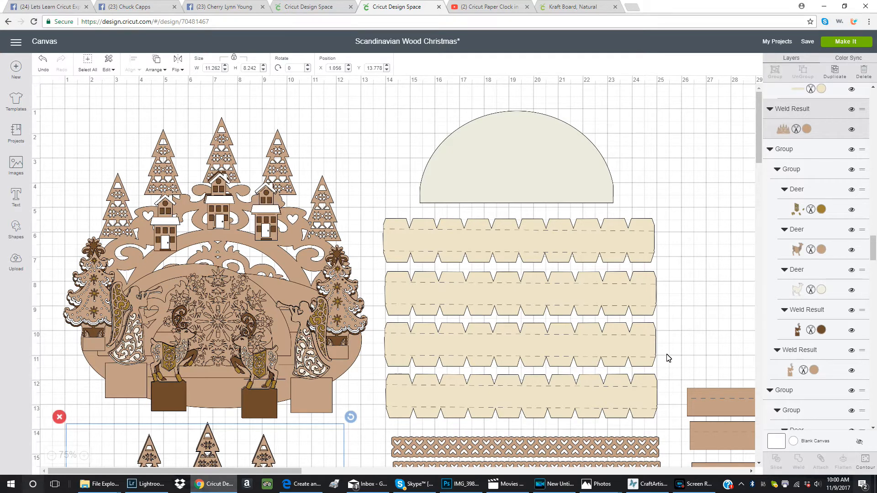
# Send the slotted oval base to the back of the assembled scene
pyautogui.scroll(-10, 668, 359)
pyautogui.scroll(10, 668, 359)
pyautogui.click(207, 394)
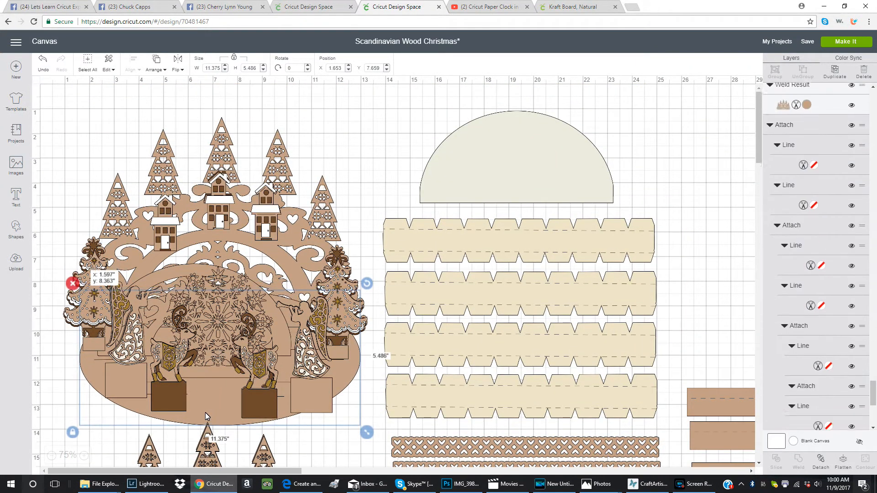
pyautogui.click(158, 69)
pyautogui.click(160, 84)
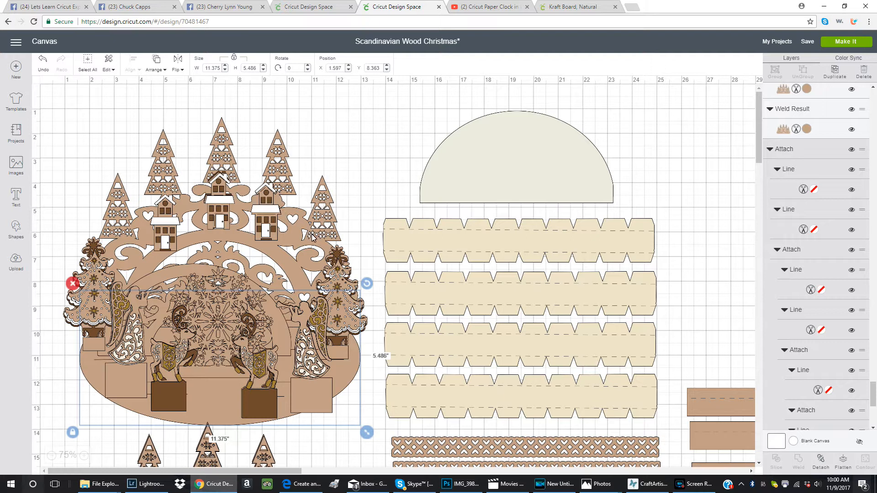
# Shift the tree-topped backdrop slightly down and nudge the right-hand angel within the assembled scene
pyautogui.moveTo(323, 216)
pyautogui.mouseDown()
pyautogui.moveTo(325, 203)
pyautogui.moveTo(366, 185)
pyautogui.moveTo(318, 185)
pyautogui.moveTo(323, 226)
pyautogui.mouseUp()
pyautogui.click(280, 319)
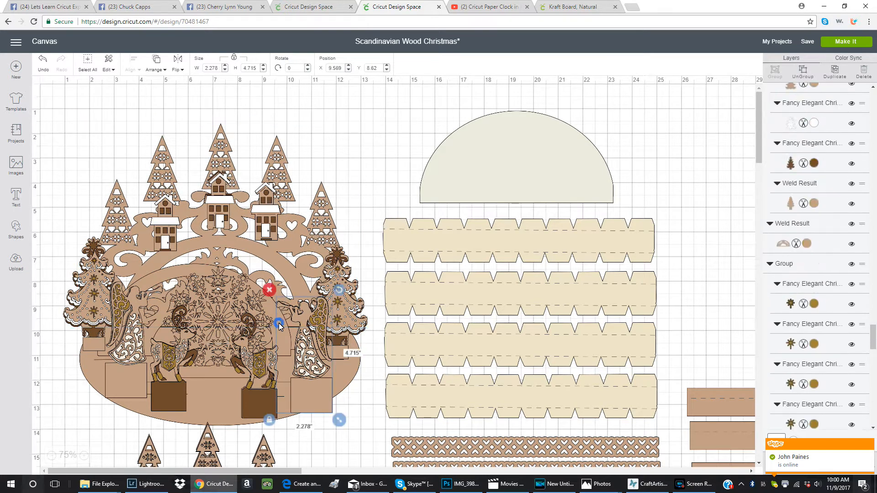
pyautogui.moveTo(272, 310); pyautogui.dragTo(282, 329)
# Shift the arch and snowflake in the assembled scene, and move the right-hand angel inward to about X 8.81, Y 8.953
pyautogui.moveTo(163, 265); pyautogui.dragTo(190, 233)
pyautogui.moveTo(208, 344)
pyautogui.mouseDown()
pyautogui.moveTo(344, 177)
pyautogui.moveTo(367, 183)
pyautogui.moveTo(368, 191)
pyautogui.moveTo(325, 187)
pyautogui.moveTo(219, 290)
pyautogui.moveTo(205, 342)
pyautogui.mouseUp()
pyautogui.moveTo(323, 361); pyautogui.dragTo(289, 367)
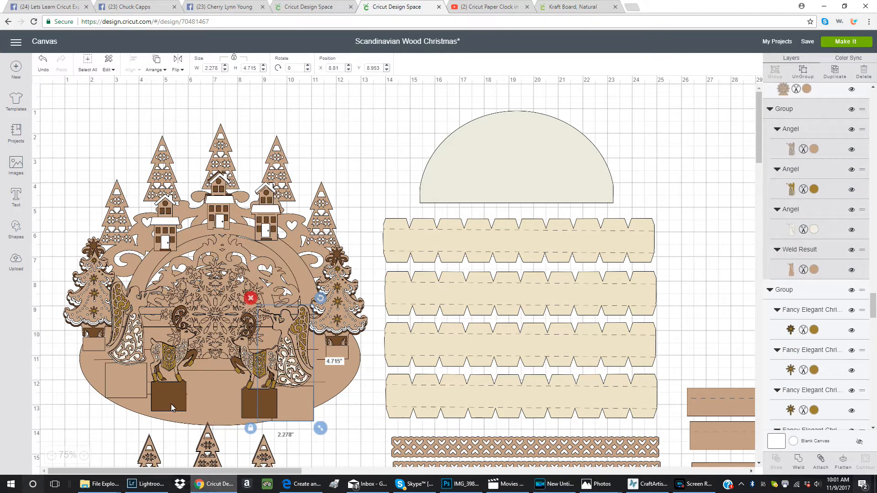
# Move both angels and both deer off the oval base, one pair to each side of the assembled scene
pyautogui.moveTo(299, 404); pyautogui.dragTo(404, 432)
pyautogui.moveTo(253, 400); pyautogui.dragTo(368, 423)
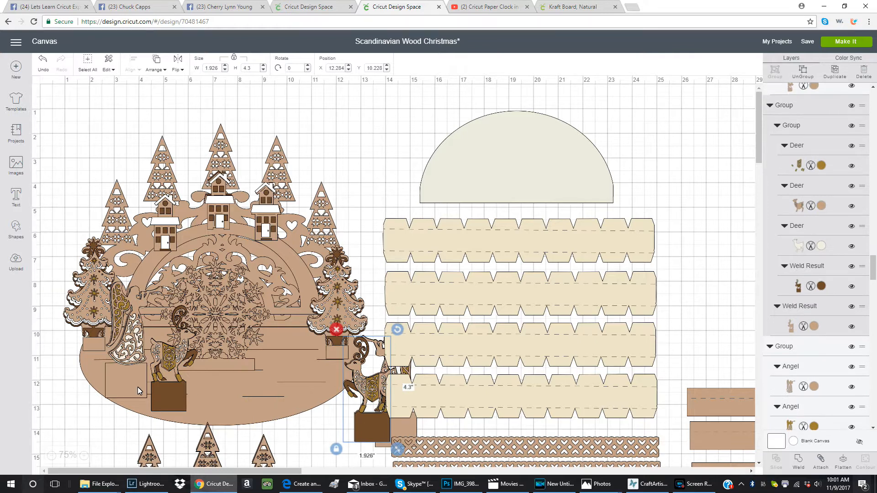
pyautogui.moveTo(127, 388); pyautogui.dragTo(79, 410)
pyautogui.moveTo(161, 399); pyautogui.dragTo(80, 432)
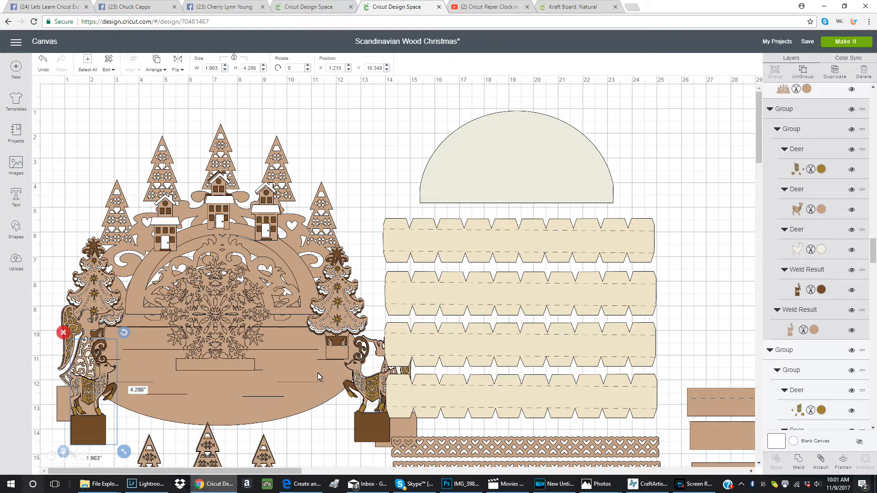
# Set the arch at about X 3.312, Y 6.127, and place both deer and the right-hand angel back on the oval base
pyautogui.click(236, 247)
pyautogui.moveTo(235, 243); pyautogui.dragTo(235, 247)
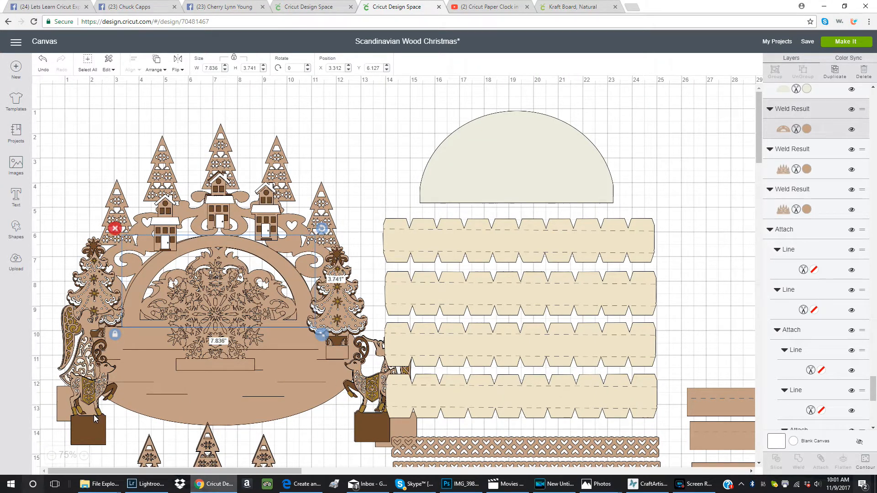
pyautogui.moveTo(94, 413); pyautogui.dragTo(169, 396)
pyautogui.moveTo(357, 424); pyautogui.dragTo(234, 404)
pyautogui.moveTo(384, 425); pyautogui.dragTo(297, 393)
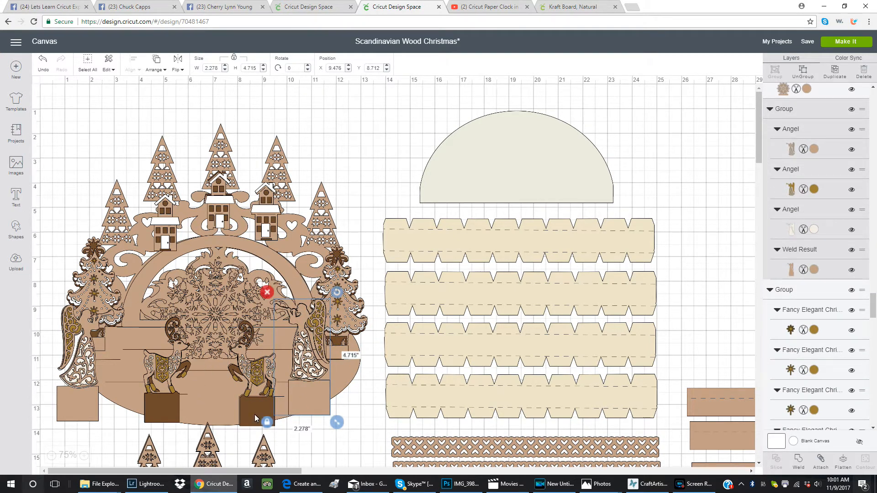
# Shift the separate slotted oval to about X 13.444, Y 24.196, and the plain oval above it to about X 14.227, Y 18.46
pyautogui.scroll(-7, 217, 390)
pyautogui.moveTo(491, 410); pyautogui.dragTo(474, 405)
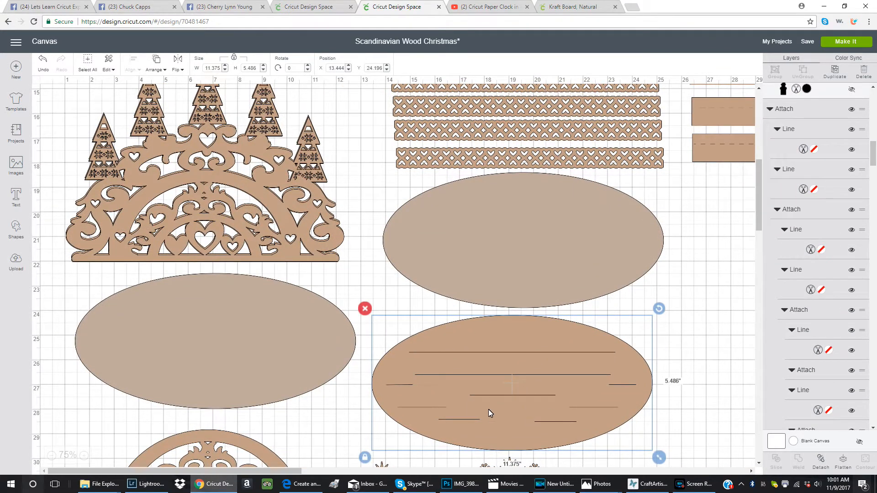
pyautogui.scroll(3, 298, 330)
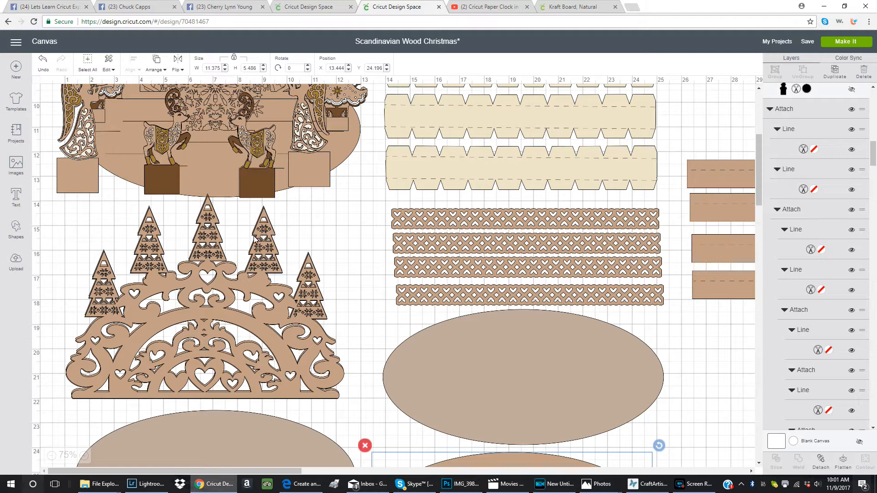
pyautogui.moveTo(564, 389); pyautogui.dragTo(566, 394)
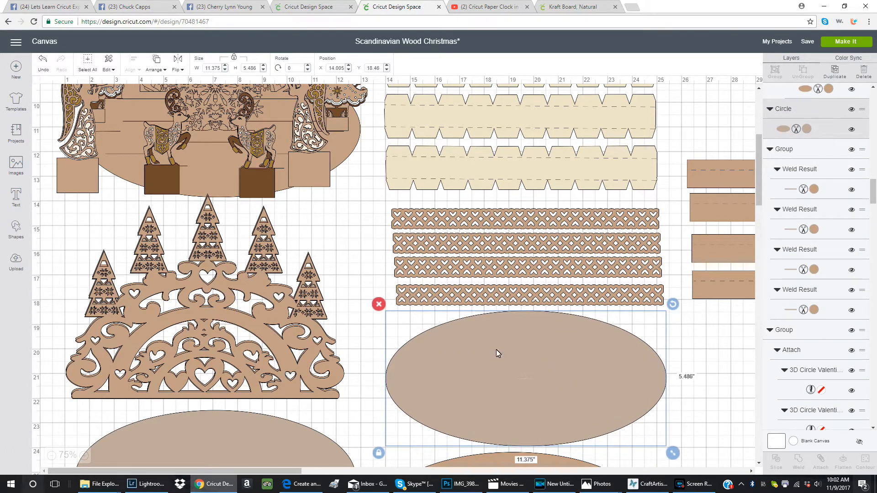
pyautogui.moveTo(467, 410)
pyautogui.mouseDown()
pyautogui.moveTo(483, 404)
pyautogui.moveTo(474, 409)
pyautogui.mouseUp()
# Shift the arch in the assembled scene slightly down and to the left
pyautogui.scroll(1, 358, 329)
pyautogui.scroll(3, 357, 332)
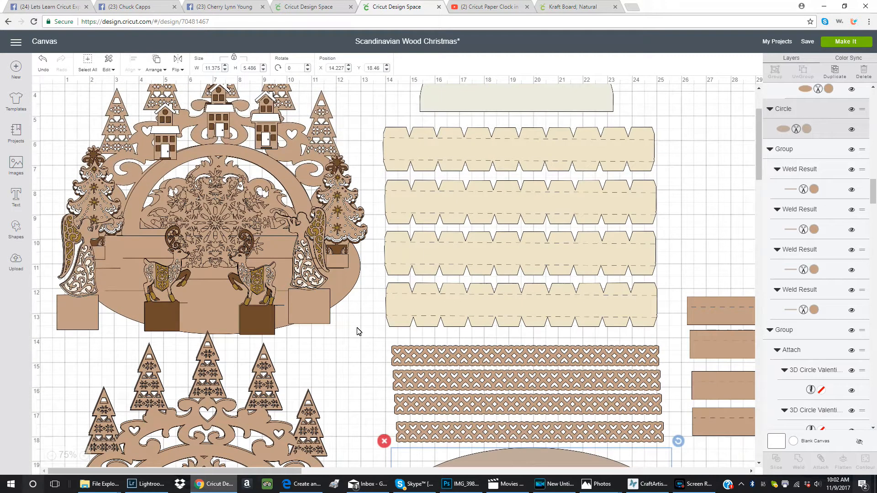
pyautogui.click(289, 183)
pyautogui.moveTo(289, 182); pyautogui.dragTo(249, 196)
# Move the uppermost scored strip to about X 26.63, Y 12.074, and the lowest one to about X 26.574, Y 17.056
pyautogui.moveTo(290, 471); pyautogui.dragTo(428, 475)
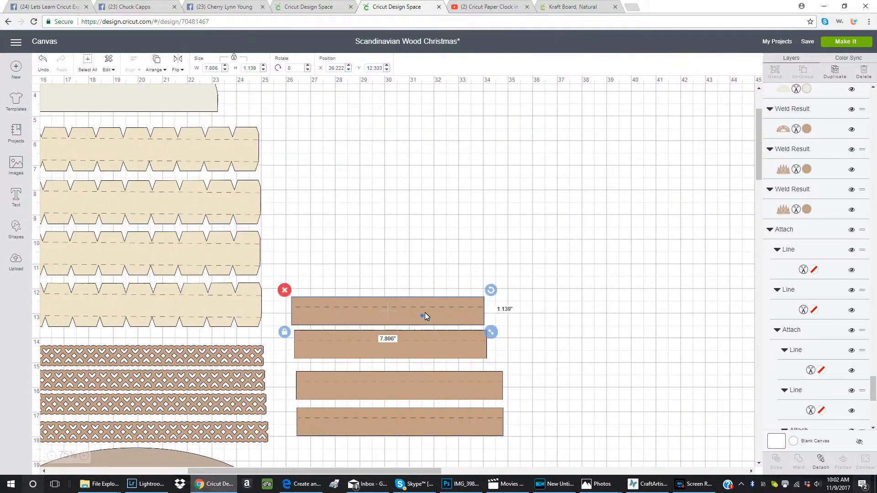
pyautogui.moveTo(425, 312); pyautogui.dragTo(426, 292)
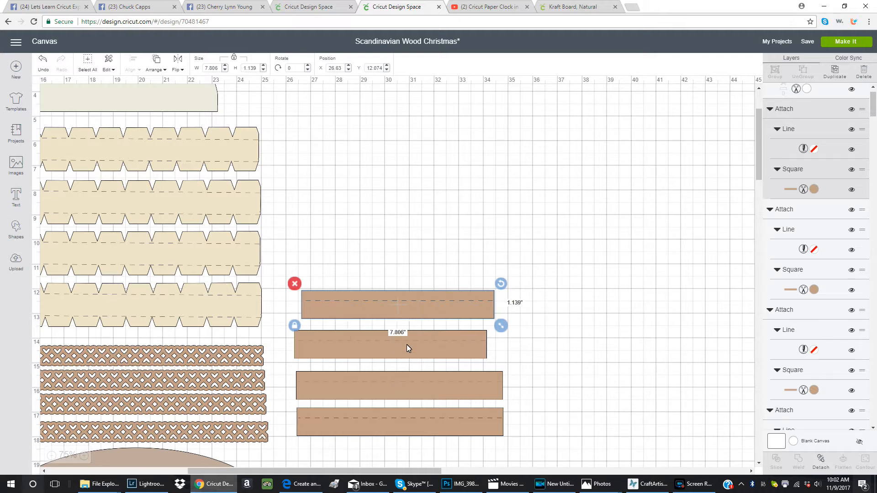
pyautogui.moveTo(391, 427)
pyautogui.mouseDown()
pyautogui.moveTo(421, 288)
pyautogui.moveTo(393, 262)
pyautogui.moveTo(388, 425)
pyautogui.moveTo(399, 431)
pyautogui.moveTo(394, 425)
pyautogui.mouseUp()
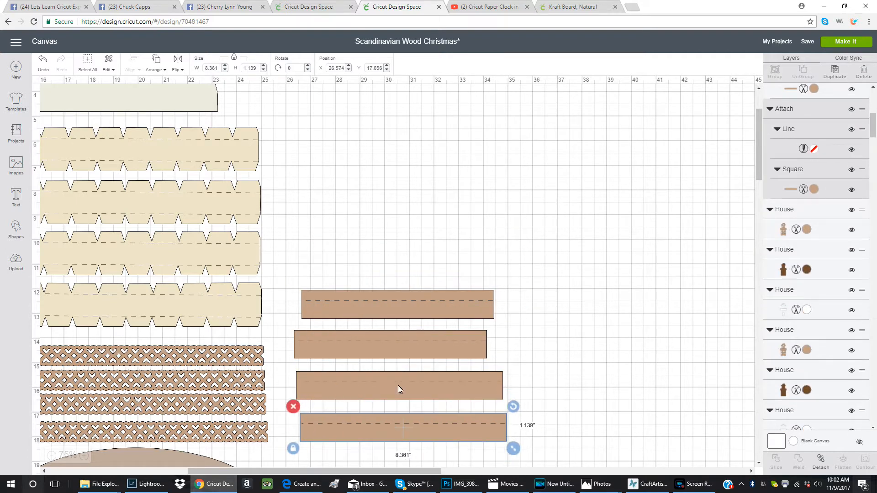
# Shift the uppermost scored strip slightly up and left, and move the second strip to about X 26.537, Y 13.157
pyautogui.click(398, 304)
pyautogui.moveTo(399, 305); pyautogui.dragTo(393, 303)
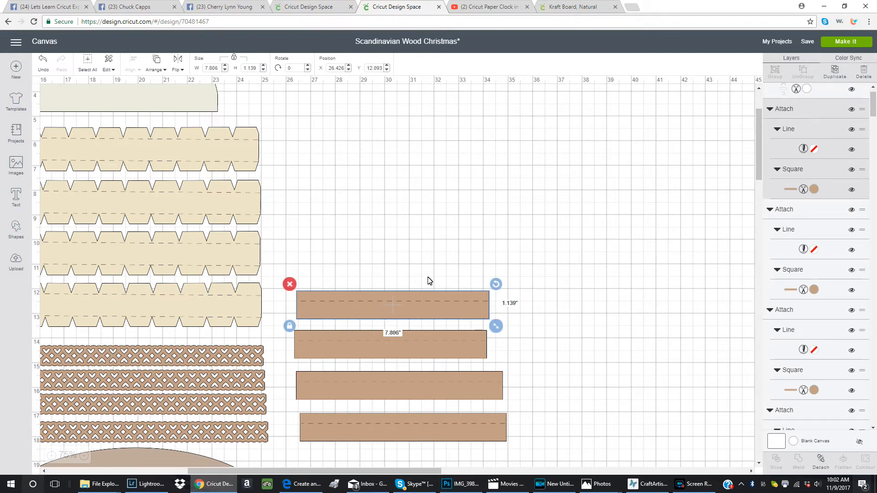
pyautogui.moveTo(404, 299); pyautogui.dragTo(403, 292)
pyautogui.moveTo(420, 350); pyautogui.dragTo(427, 337)
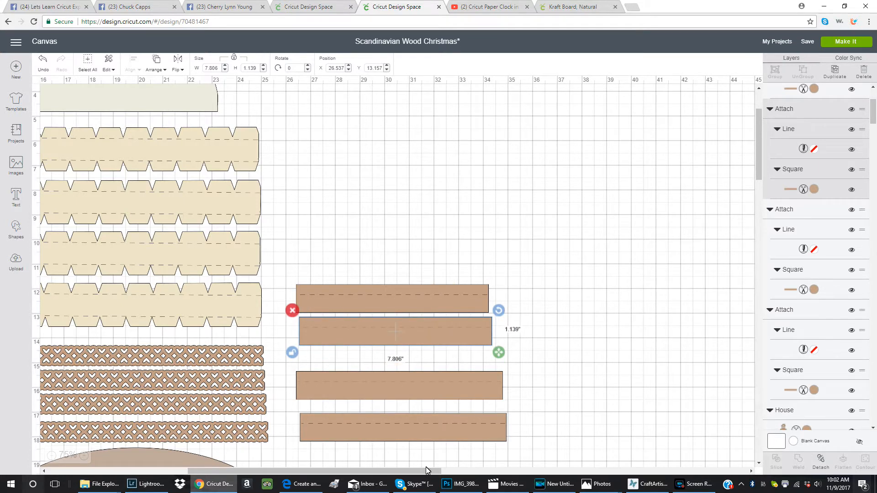
# Shift the separate tree-topped panel below the assembled scene to about X 1.074, Y 13.759
pyautogui.moveTo(427, 472); pyautogui.dragTo(287, 471)
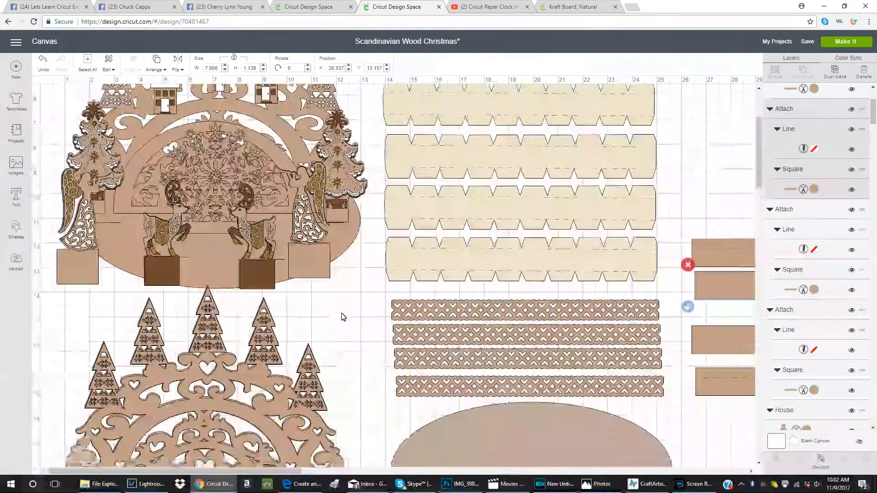
pyautogui.scroll(-3, 344, 317)
pyautogui.moveTo(267, 309); pyautogui.dragTo(275, 305)
pyautogui.scroll(-5, 356, 305)
pyautogui.scroll(-2, 358, 305)
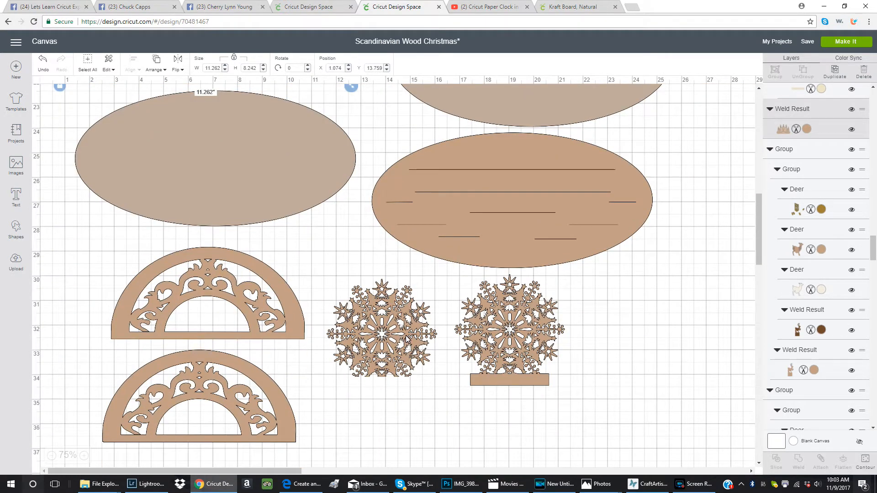
# Nudge the right-hand deer in the assembled scene, and move the right-hand angel to about X 9.495, Y 9.046
pyautogui.scroll(9, 397, 327)
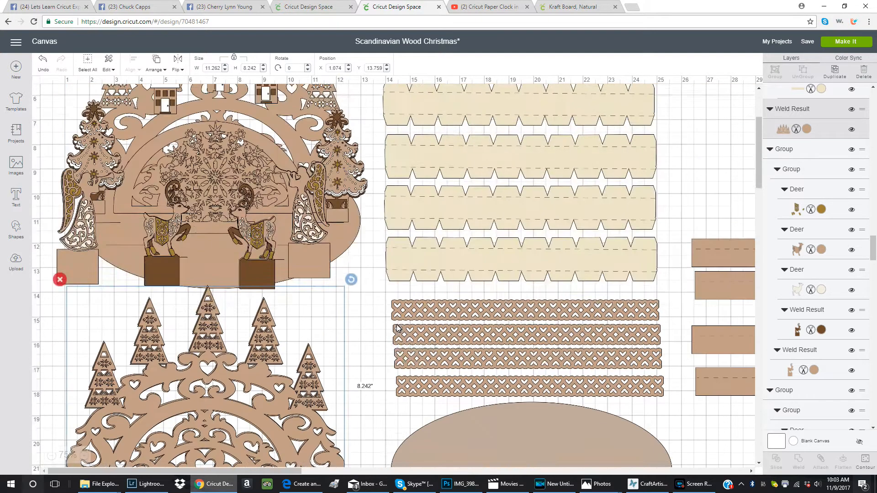
pyautogui.click(258, 268)
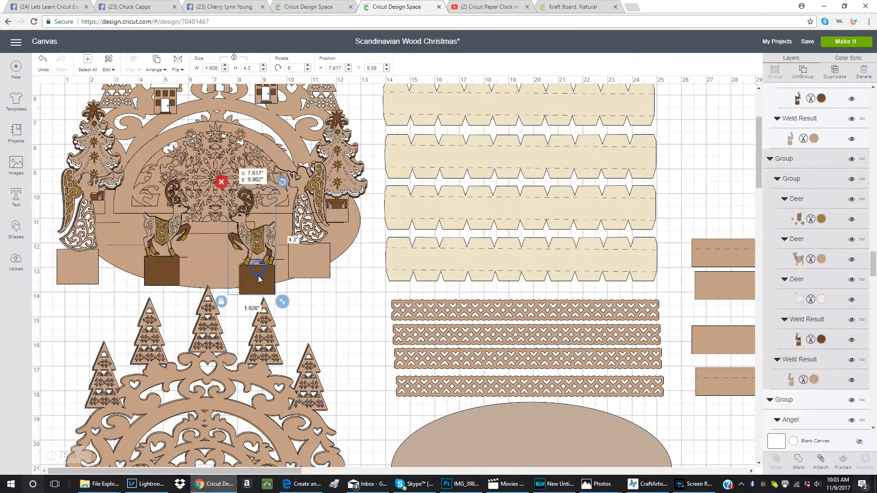
pyautogui.click(310, 253)
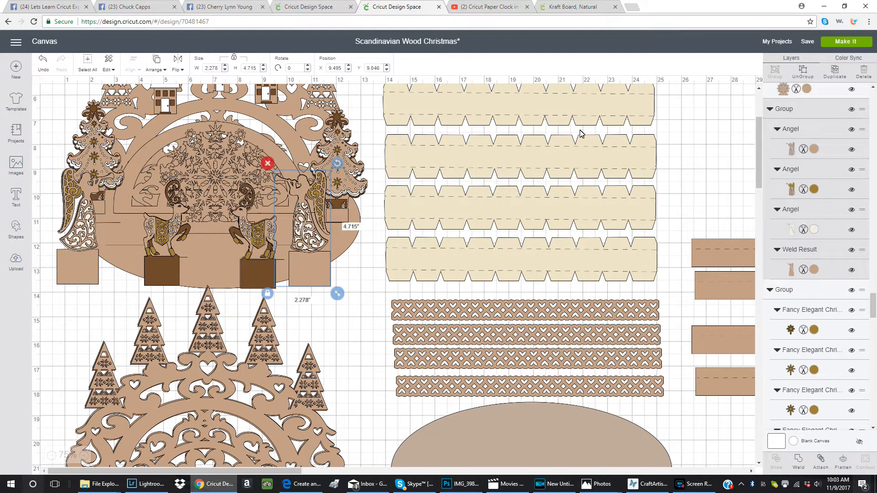
# Move the plain oval above the separate slotted oval to about X 13.505, Y 18.645
pyautogui.scroll(1, 567, 169)
pyautogui.scroll(2, 567, 152)
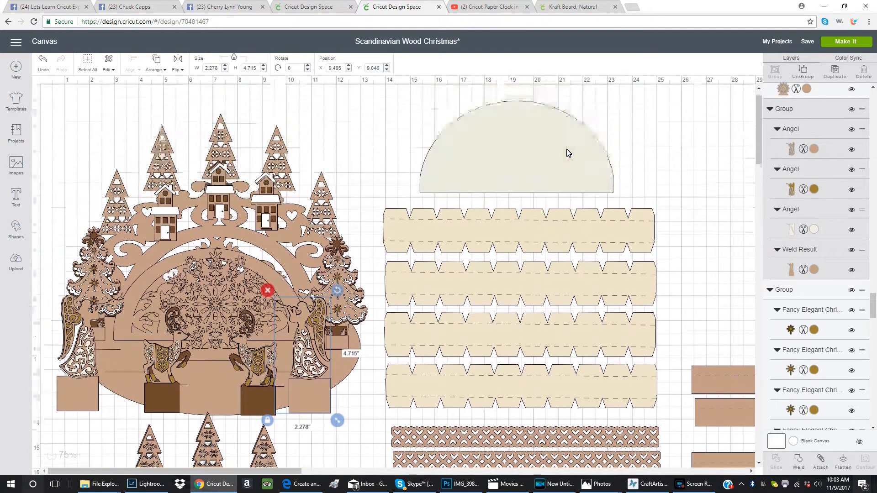
pyautogui.scroll(-7, 568, 183)
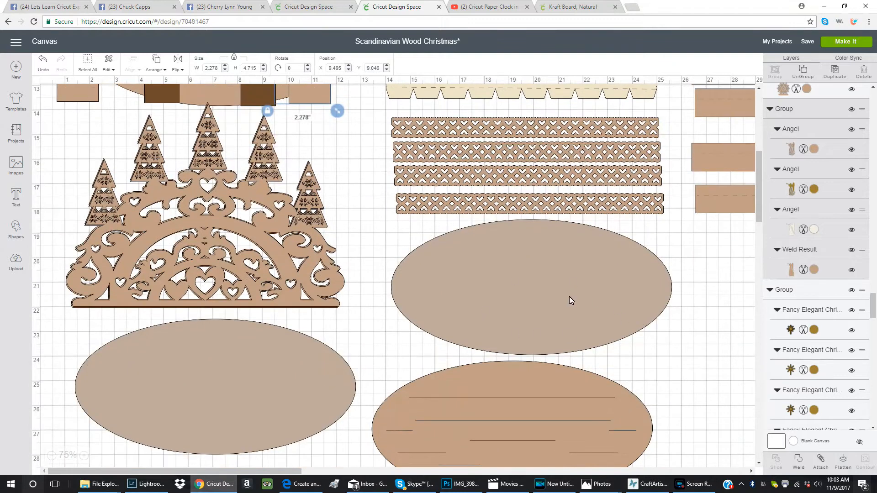
pyautogui.moveTo(494, 286); pyautogui.dragTo(475, 290)
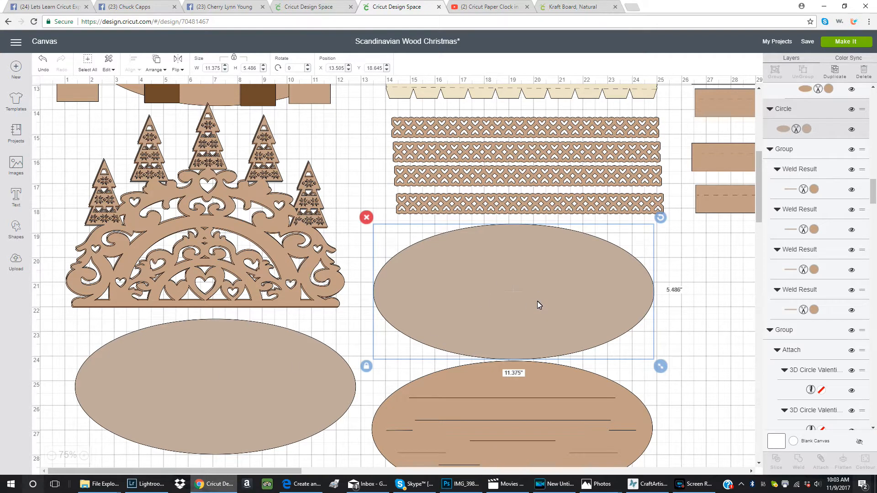
# Shift the group of heart lattice strips to about X 13.954, Y 14.194
pyautogui.scroll(2, 537, 301)
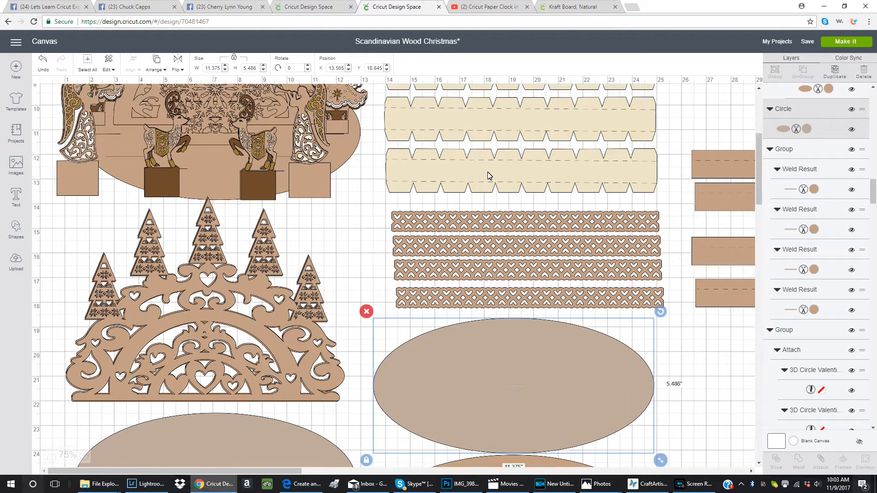
pyautogui.scroll(1, 489, 175)
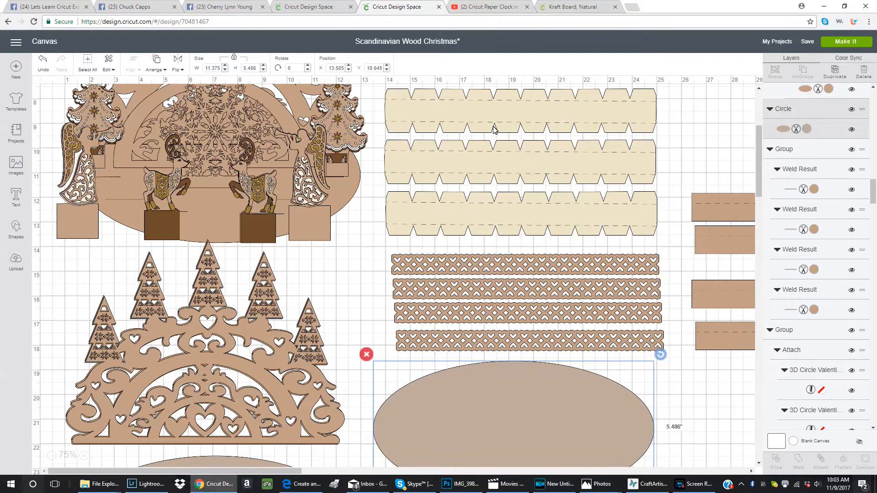
pyautogui.moveTo(434, 264)
pyautogui.mouseDown()
pyautogui.moveTo(447, 251)
pyautogui.moveTo(447, 214)
pyautogui.moveTo(439, 262)
pyautogui.mouseUp()
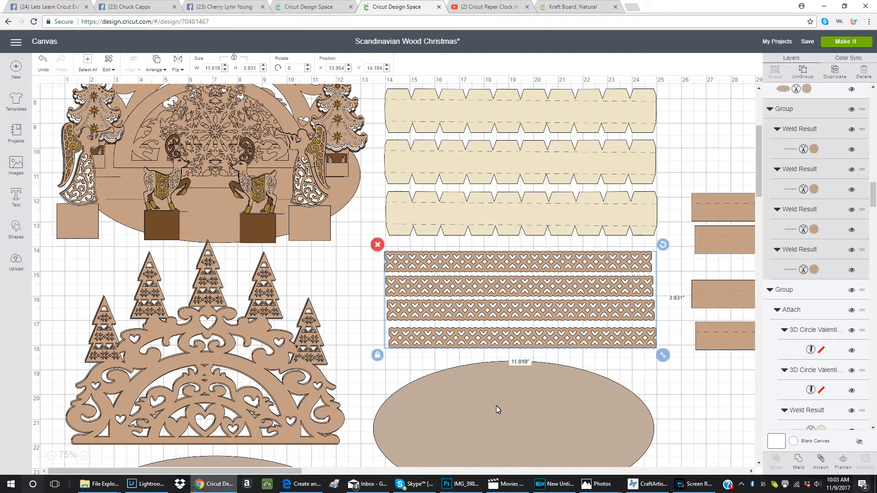
# Select the scene's slotted oval base, and shift the second scored strip to about X 26.296, Y 13.417
pyautogui.click(199, 202)
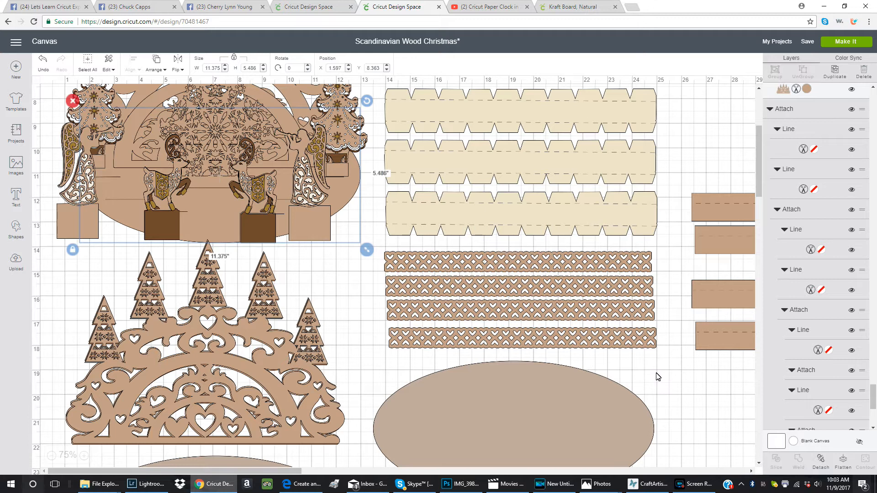
pyautogui.scroll(-3, 639, 361)
pyautogui.scroll(3, 615, 347)
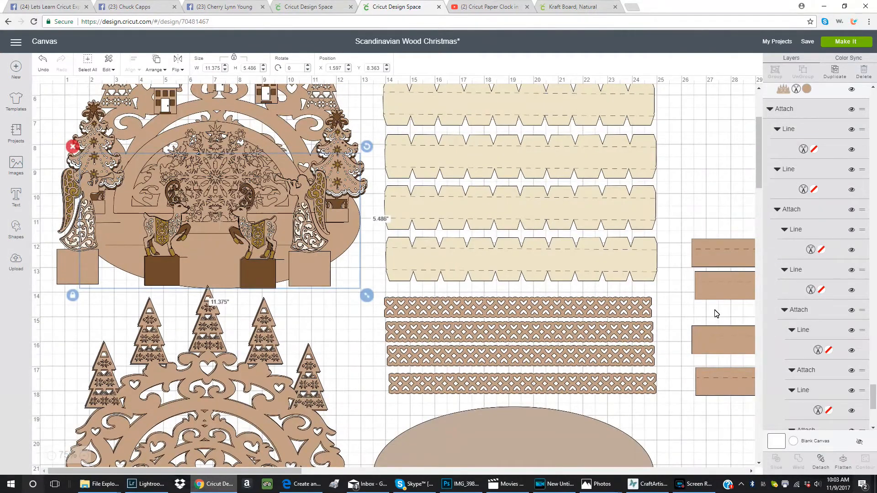
pyautogui.moveTo(706, 295); pyautogui.dragTo(700, 298)
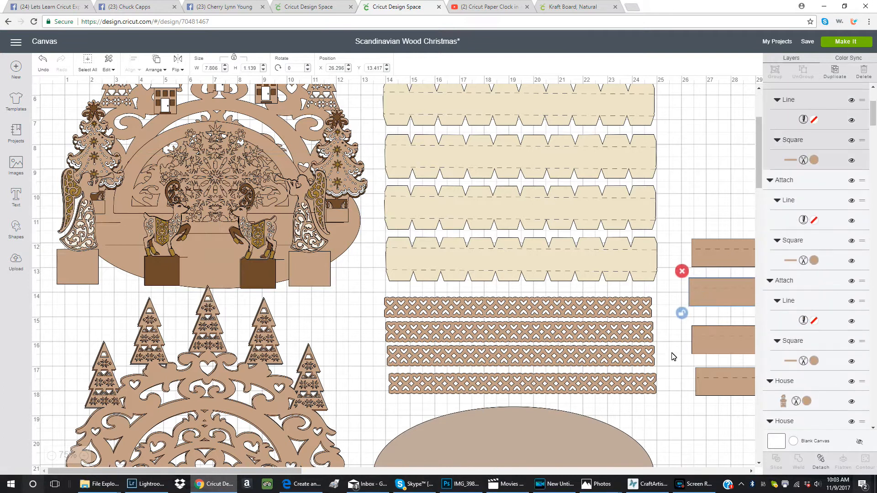
# Try the cream half-circle over the arch in the assembled scene, and return it beside the scene
pyautogui.scroll(3, 678, 393)
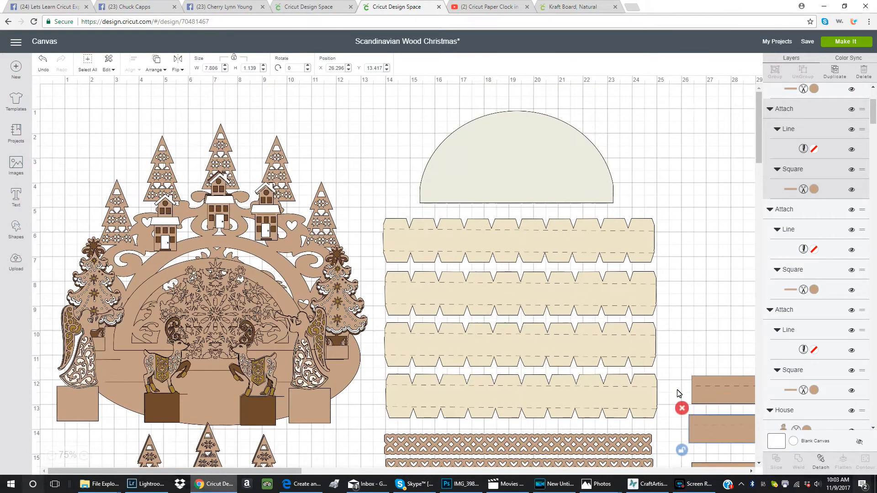
pyautogui.moveTo(519, 163); pyautogui.dragTo(140, 290)
pyautogui.moveTo(224, 279); pyautogui.dragTo(479, 161)
# Lift the tree-topped backdrop off the scene and put it back at about X 1.39, Y 2.574, nudging the half-circle
pyautogui.moveTo(270, 252); pyautogui.dragTo(325, 156)
pyautogui.moveTo(508, 178); pyautogui.dragTo(537, 178)
pyautogui.moveTo(329, 210); pyautogui.dragTo(270, 273)
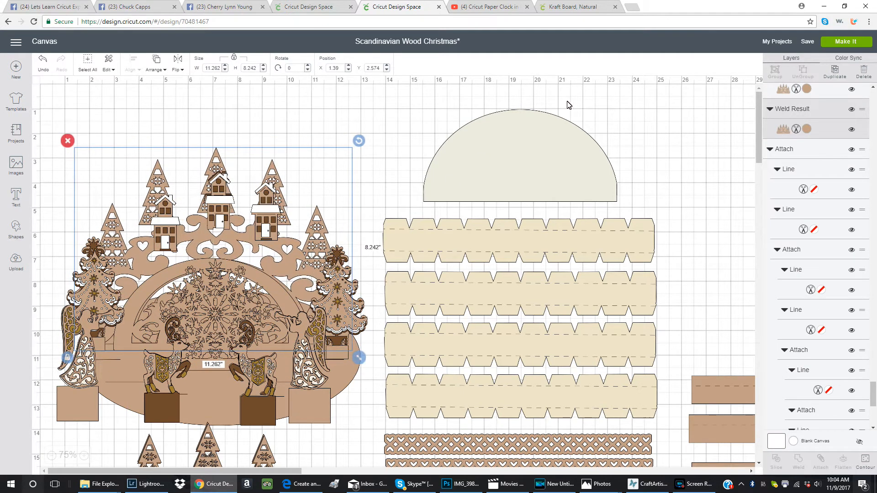
pyautogui.scroll(-3, 621, 122)
pyautogui.scroll(-2, 622, 134)
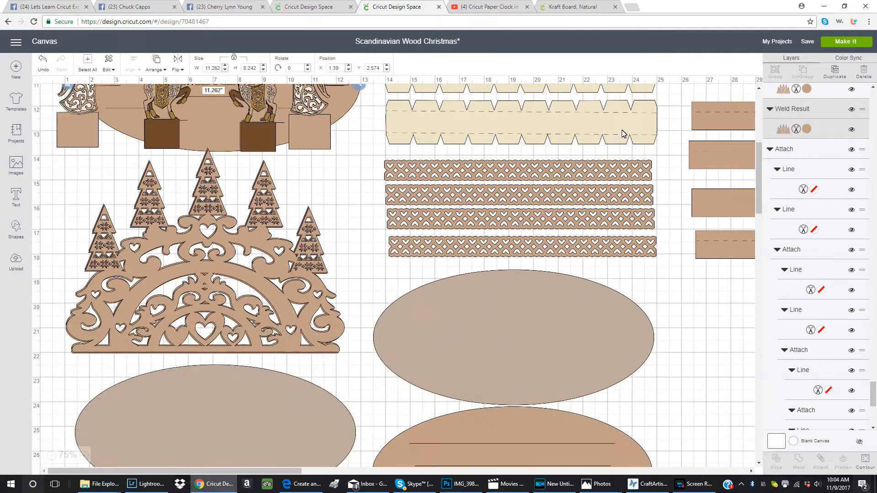
pyautogui.scroll(2, 622, 134)
pyautogui.scroll(-2, 622, 134)
pyautogui.scroll(-1, 623, 134)
pyautogui.scroll(1, 622, 134)
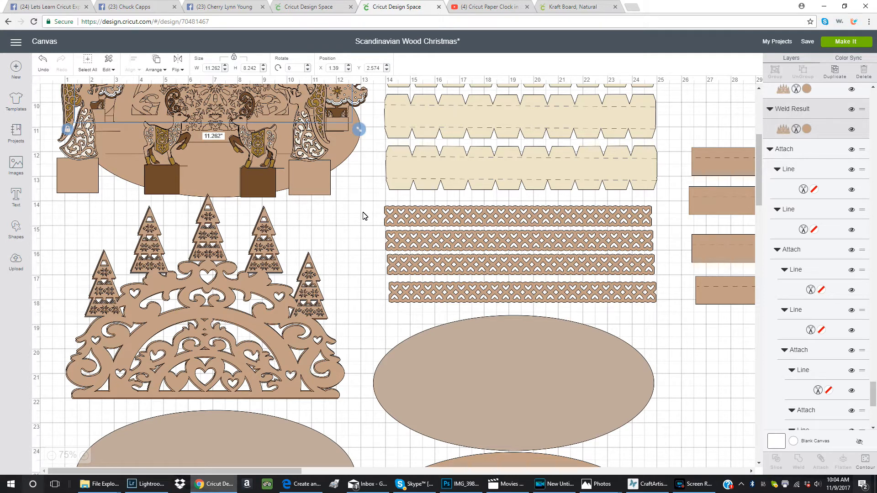
# Select the leftmost house, and nudge both deer slightly down and left on the base, the right deer to about X 7.525, Y 9.636
pyautogui.scroll(4, 365, 214)
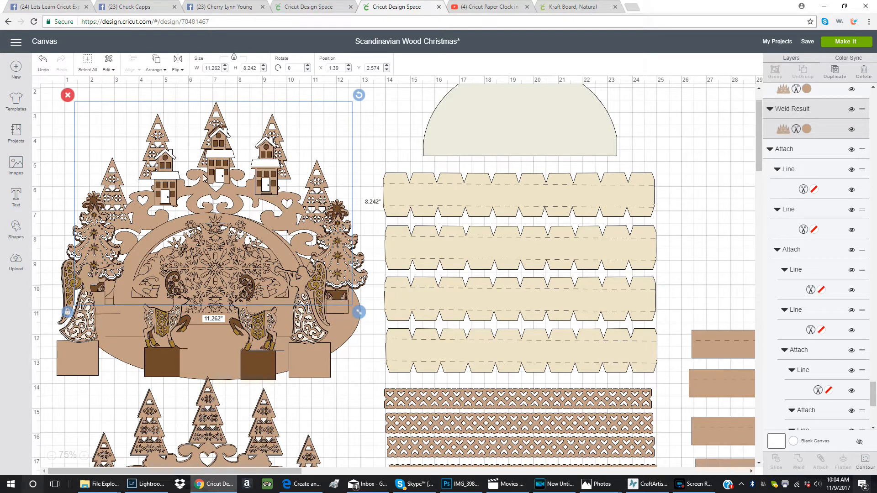
pyautogui.click(166, 191)
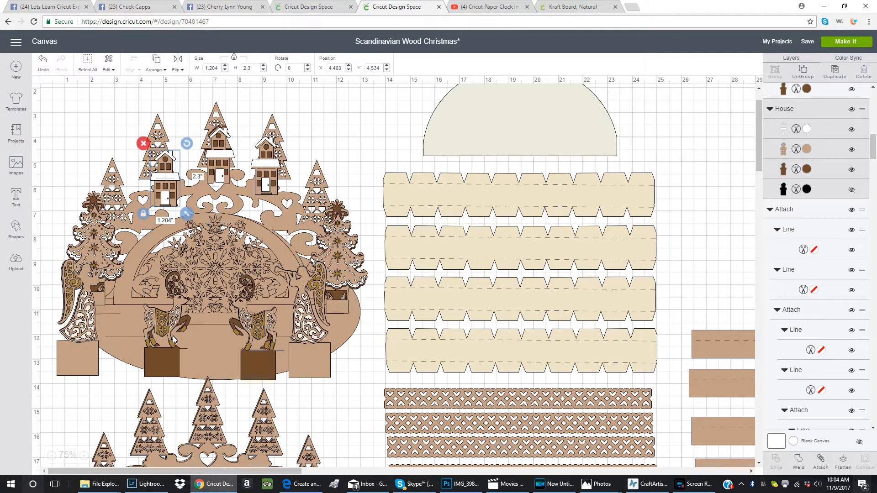
pyautogui.moveTo(164, 367); pyautogui.dragTo(164, 371)
pyautogui.moveTo(264, 367); pyautogui.dragTo(261, 372)
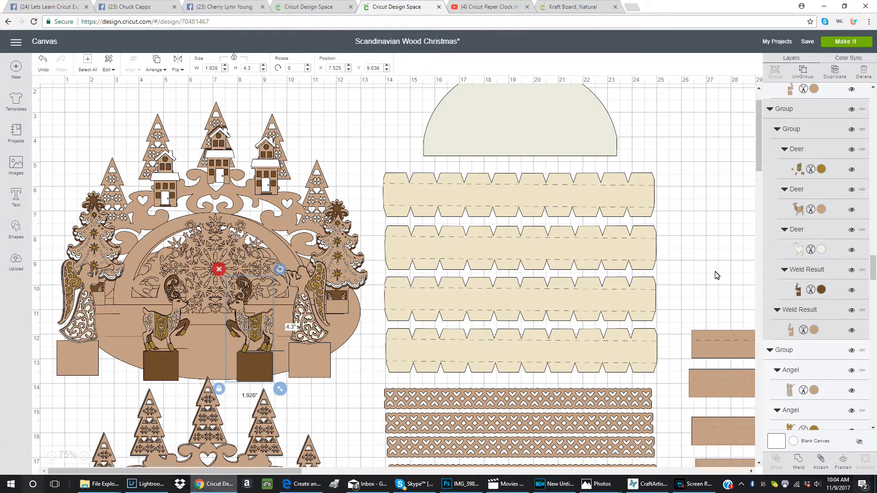
pyautogui.scroll(-1, 724, 329)
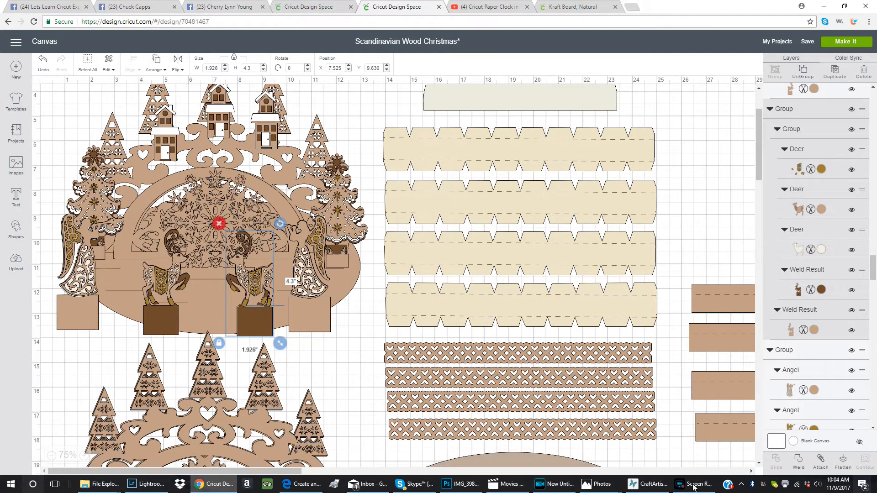
pyautogui.moveTo(694, 488)
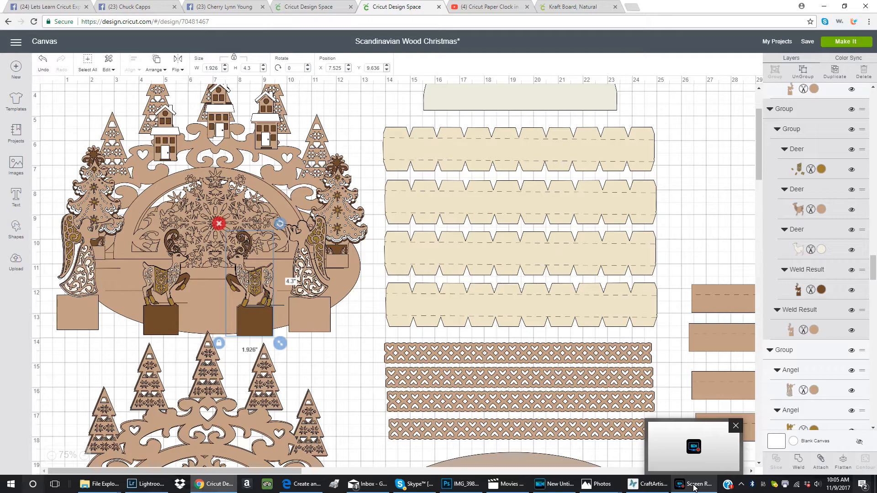
pyautogui.click(693, 487)
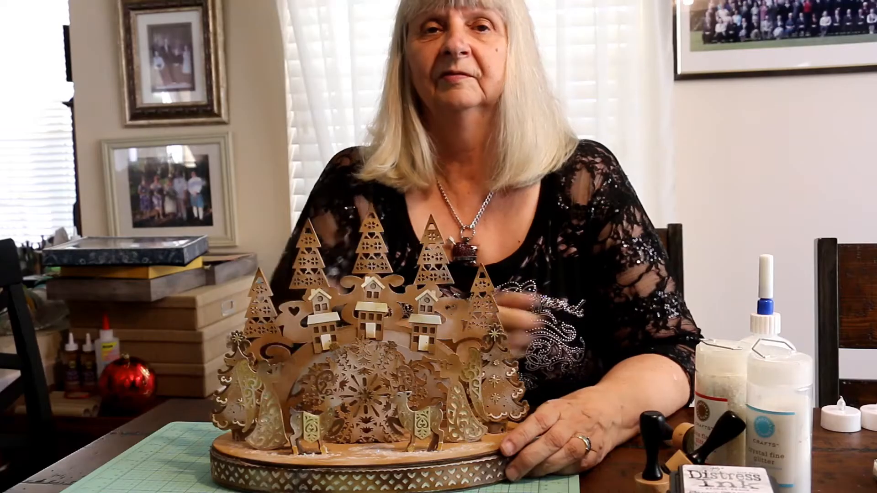